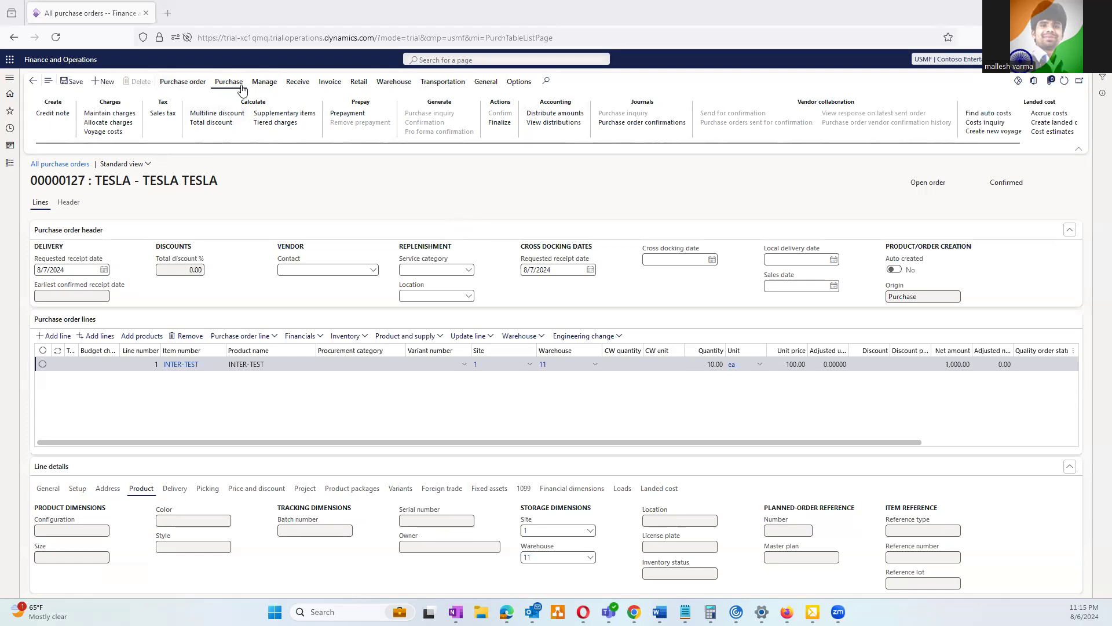
{"action": "left_click", "coordinate": [267, 86]}
{"action": "left_click", "coordinate": [301, 87]}
{"action": "left_click", "coordinate": [328, 81]}
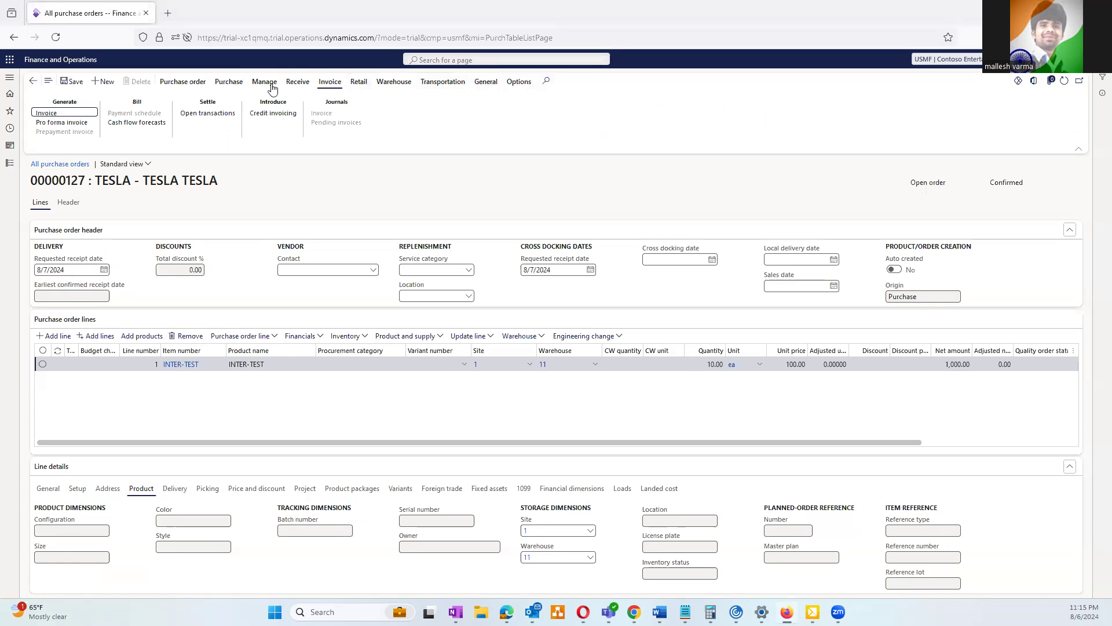
{"action": "left_click", "coordinate": [232, 82]}
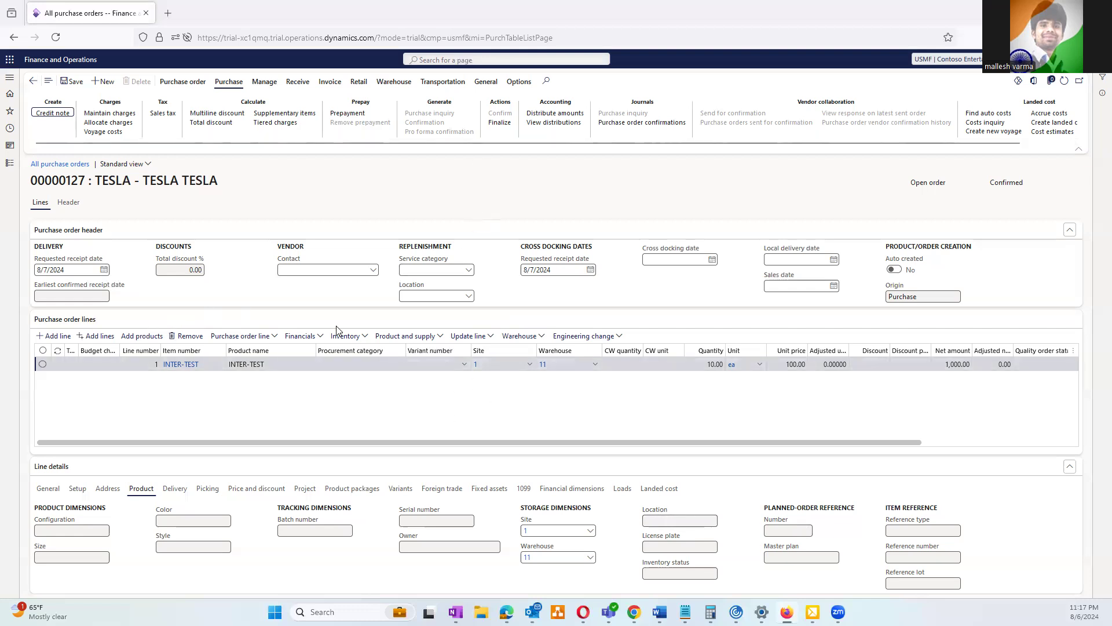
{"action": "left_click", "coordinate": [490, 336]}
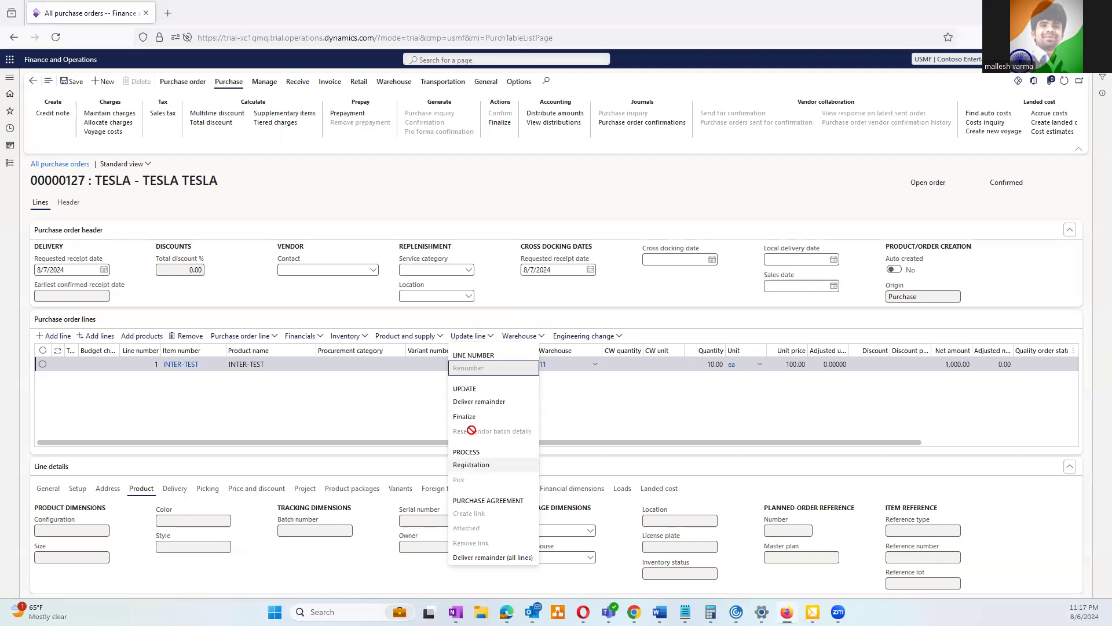
{"action": "left_click", "coordinate": [419, 188]}
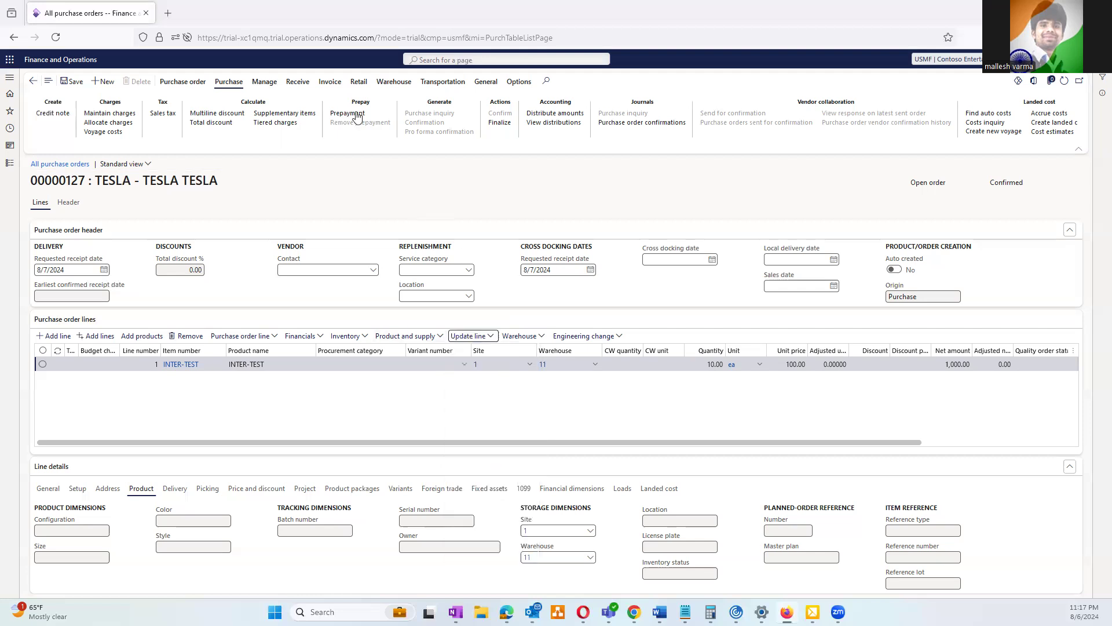
Start a product receipt posting for the purchase order and open Registration for its INTER-TEST line.
{"action": "left_click", "coordinate": [299, 84]}
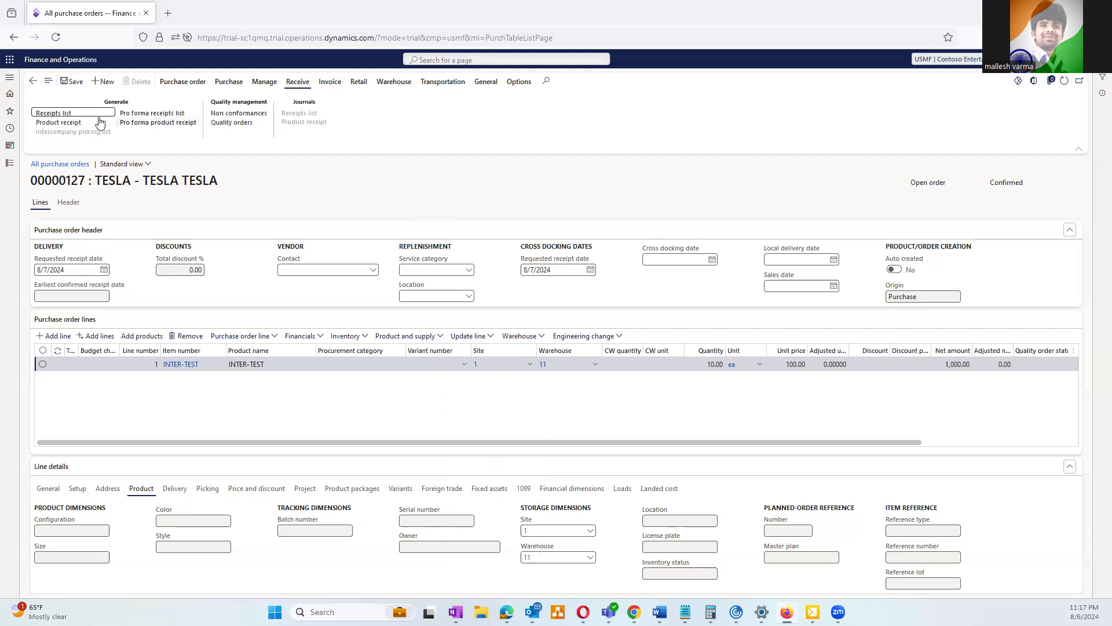
{"action": "left_click", "coordinate": [69, 126]}
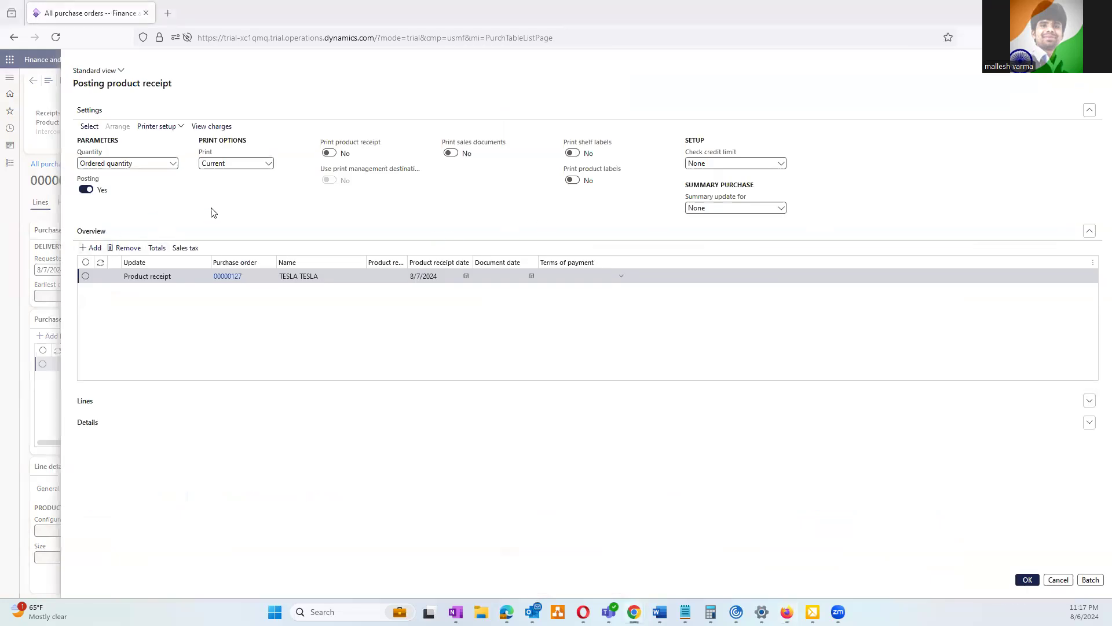
{"action": "left_click", "coordinate": [176, 410]}
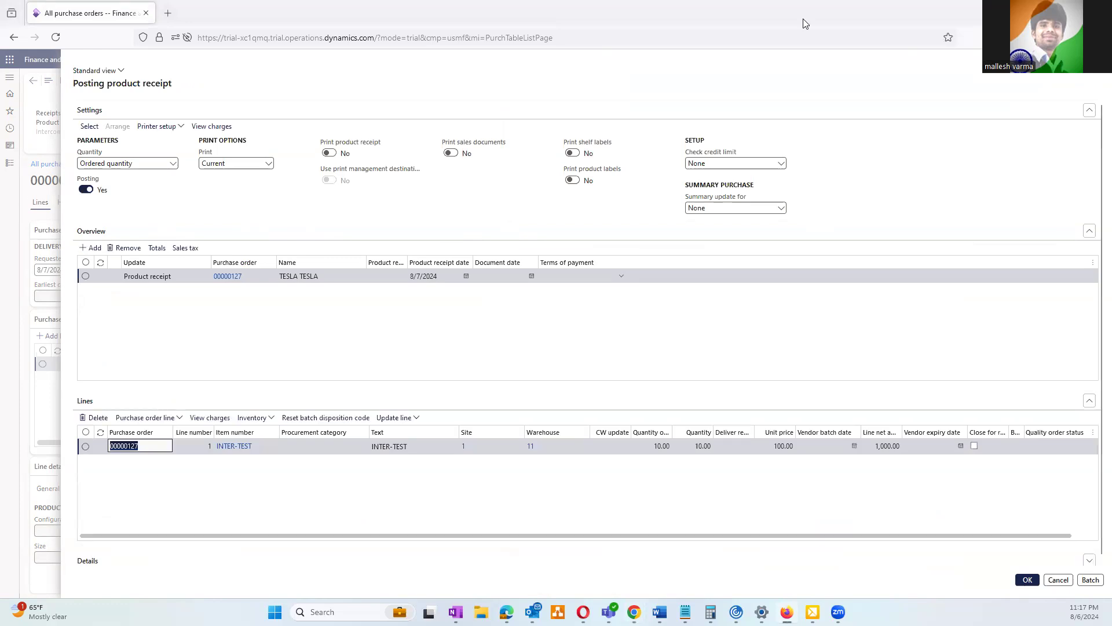
{"action": "left_click", "coordinate": [414, 418]}
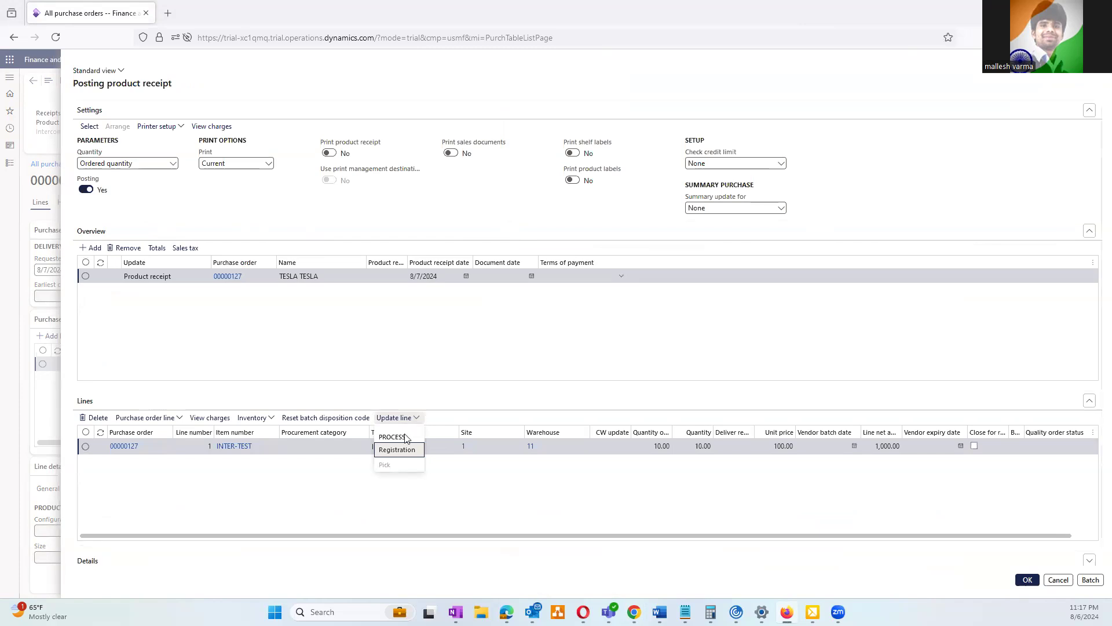
{"action": "left_click", "coordinate": [396, 451]}
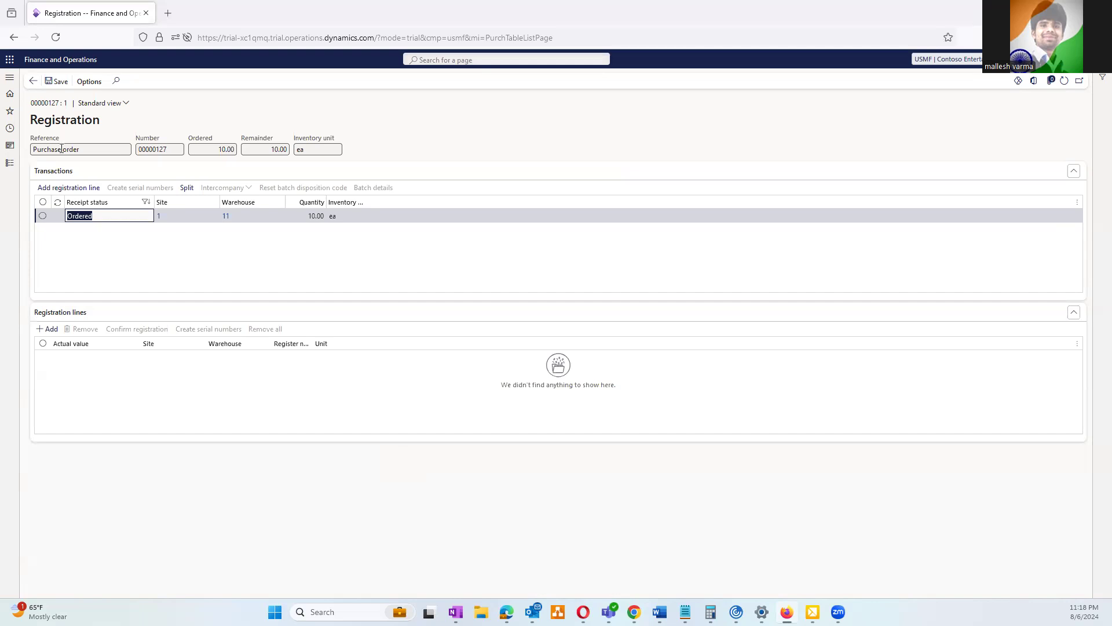
Add a registration line for the ordered INTER-TEST quantity, confirm the registration and return to the product receipt posting.
{"action": "left_click", "coordinate": [59, 189]}
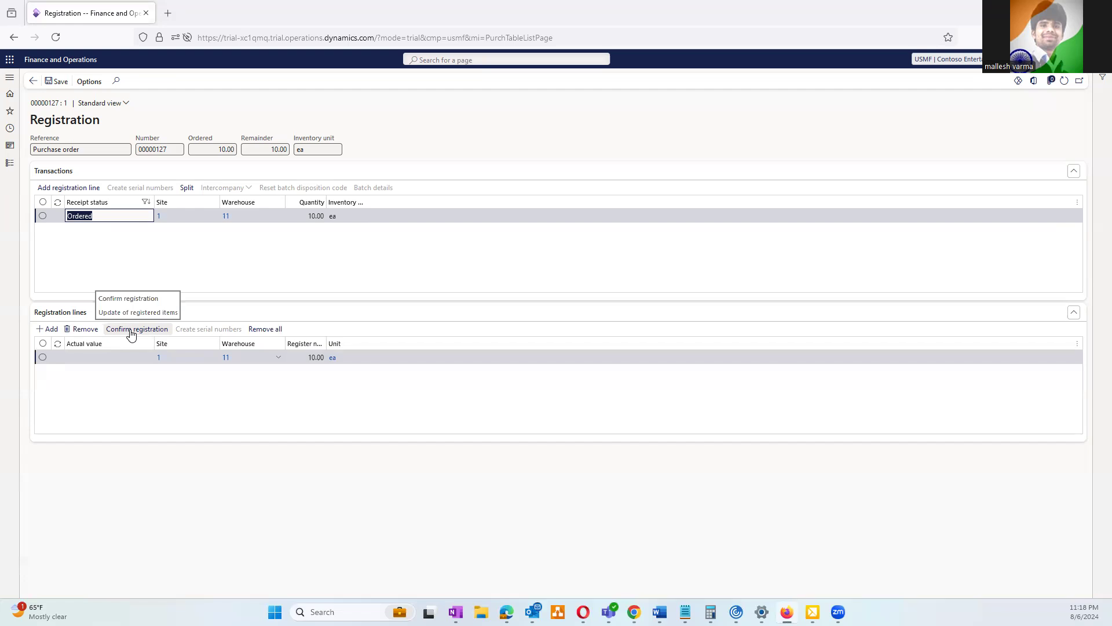
{"action": "left_click", "coordinate": [131, 330]}
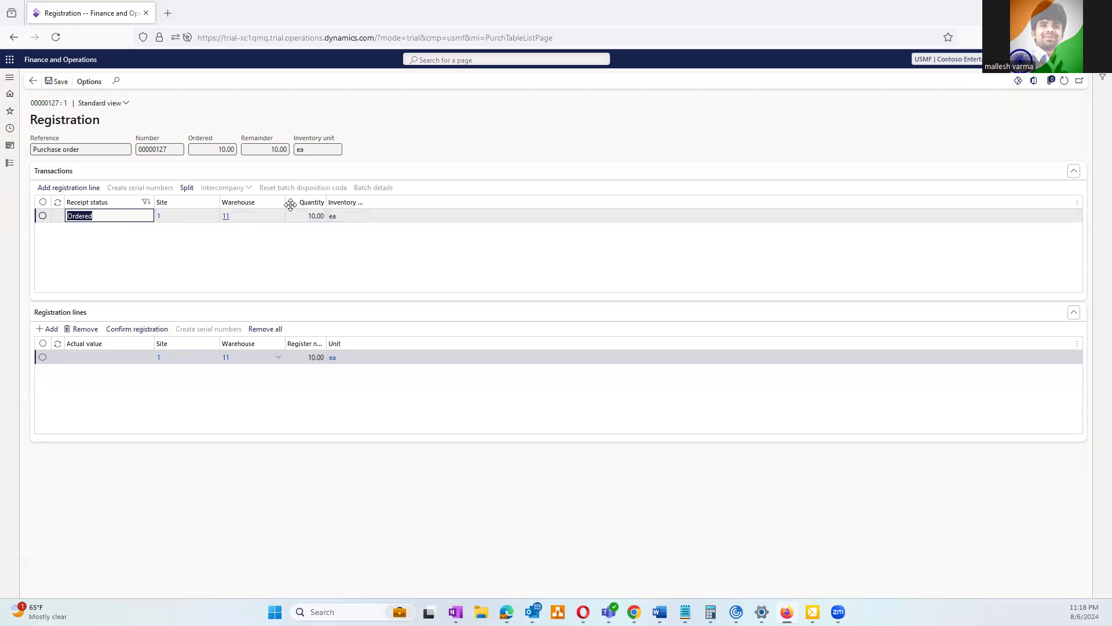
{"action": "left_click", "coordinate": [128, 332]}
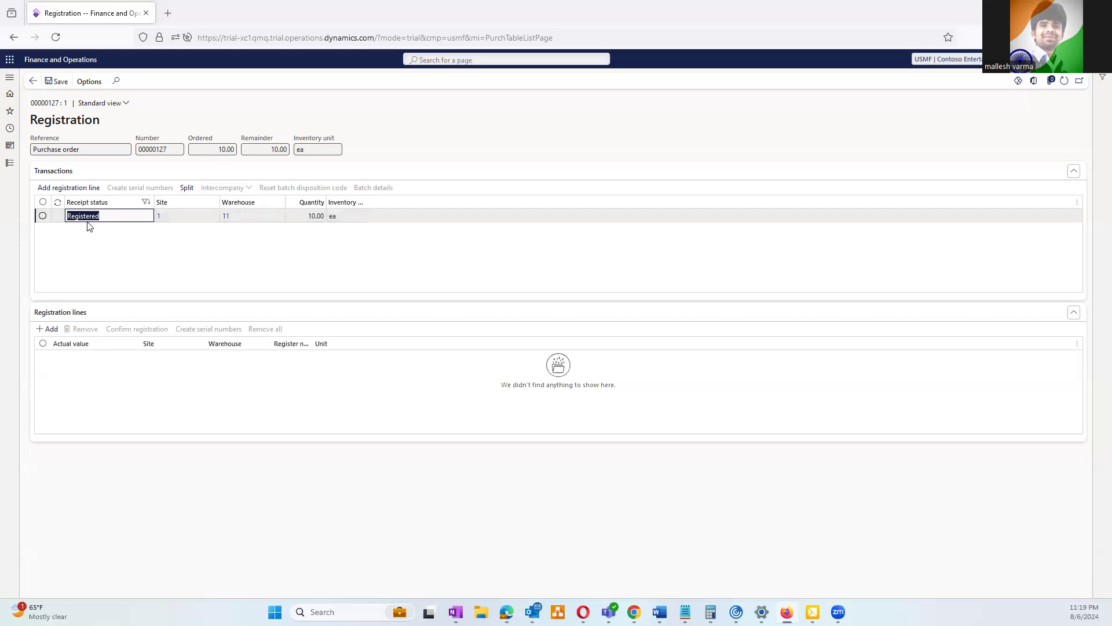
{"action": "left_click", "coordinate": [31, 83]}
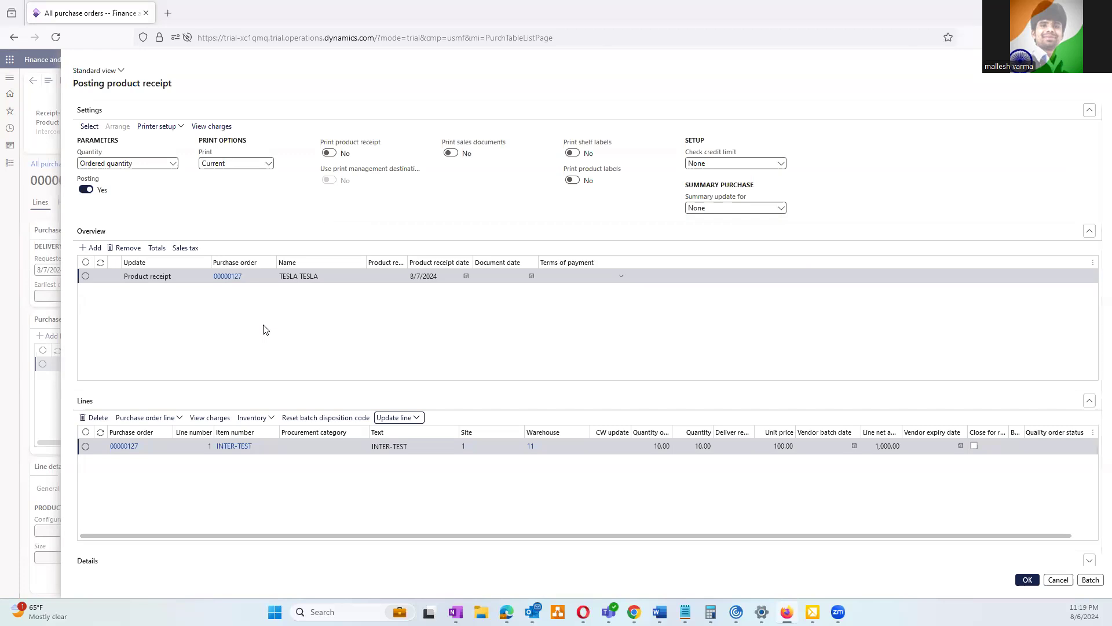
Copy the purchase order number into the Product receipt field and post the product receipt.
{"action": "left_click", "coordinate": [380, 277]}
{"action": "left_click_drag", "start_coordinate": [408, 261], "coordinate": [463, 260]}
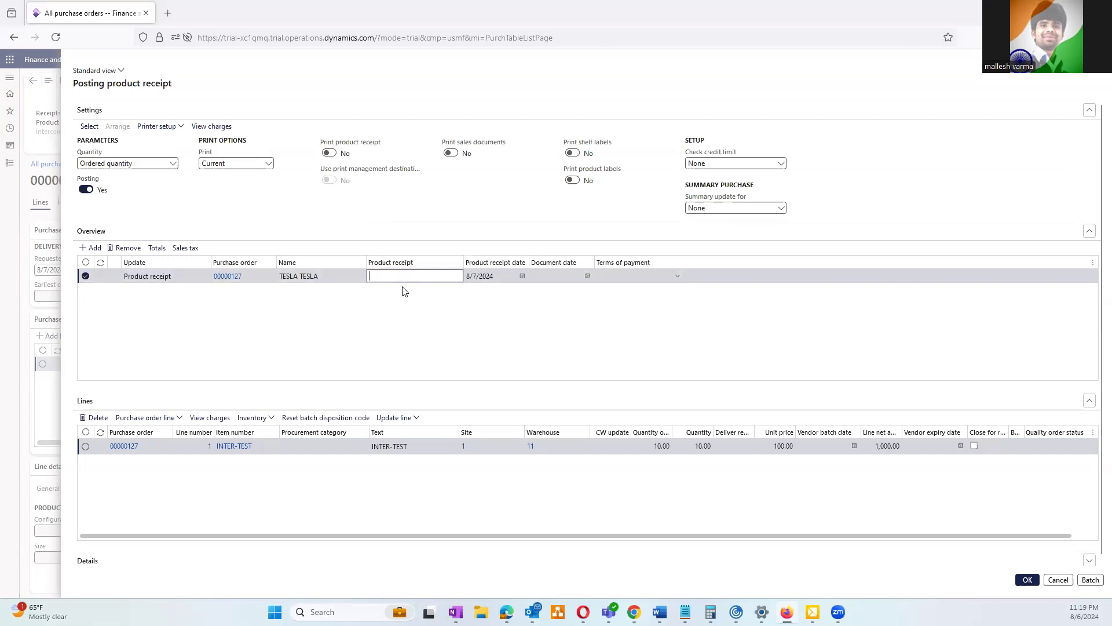
{"action": "left_click", "coordinate": [393, 281]}
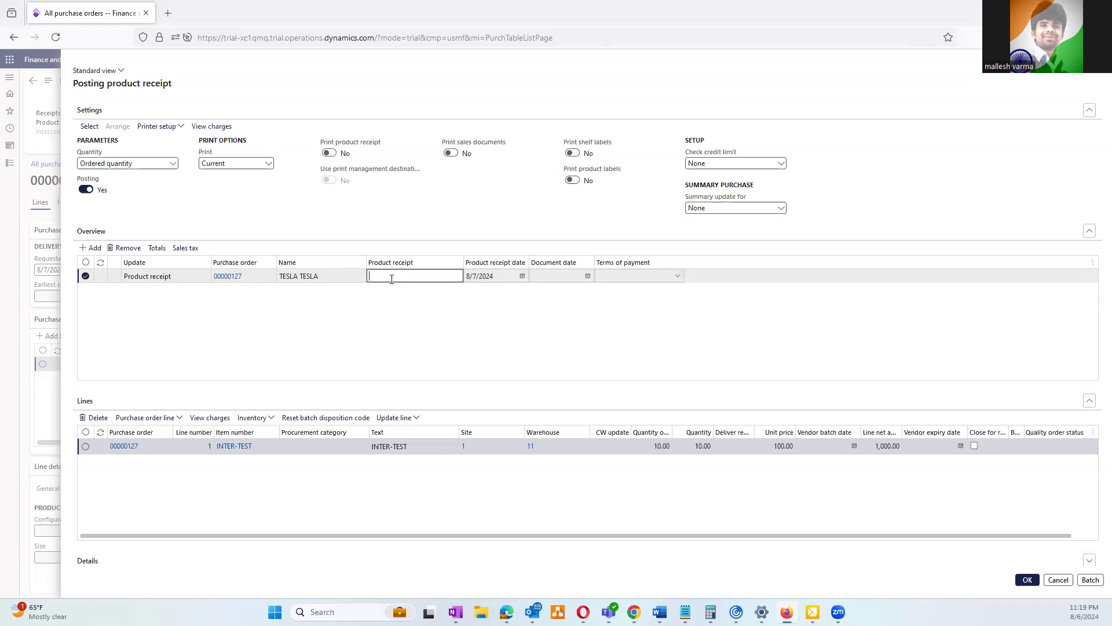
{"action": "left_click", "coordinate": [232, 276]}
{"action": "key", "text": "ctrl+c"}
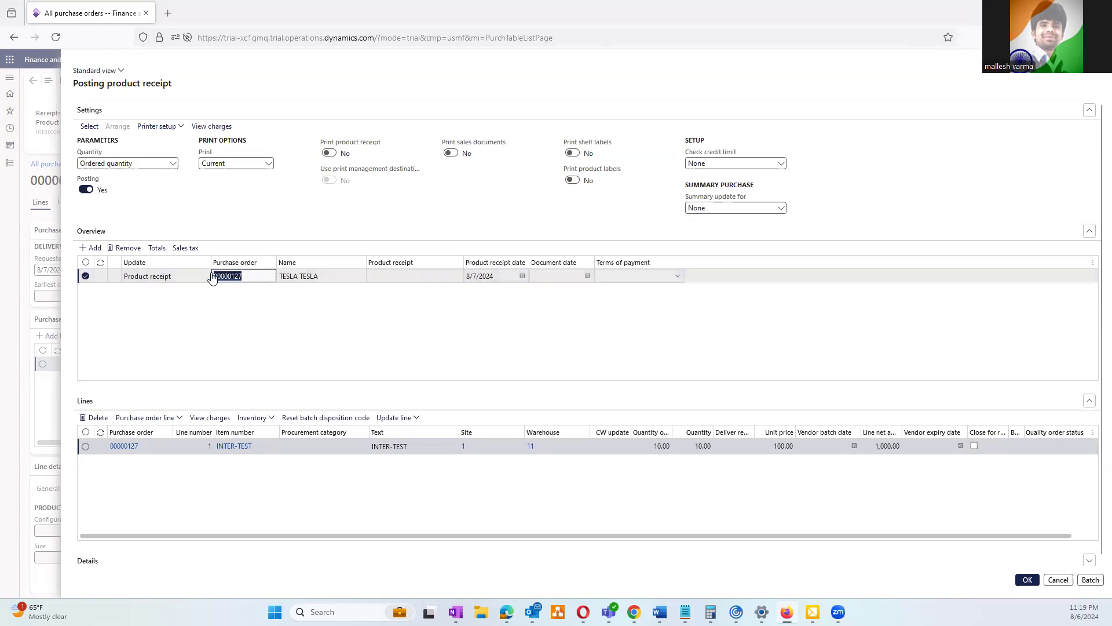
{"action": "left_click", "coordinate": [383, 280]}
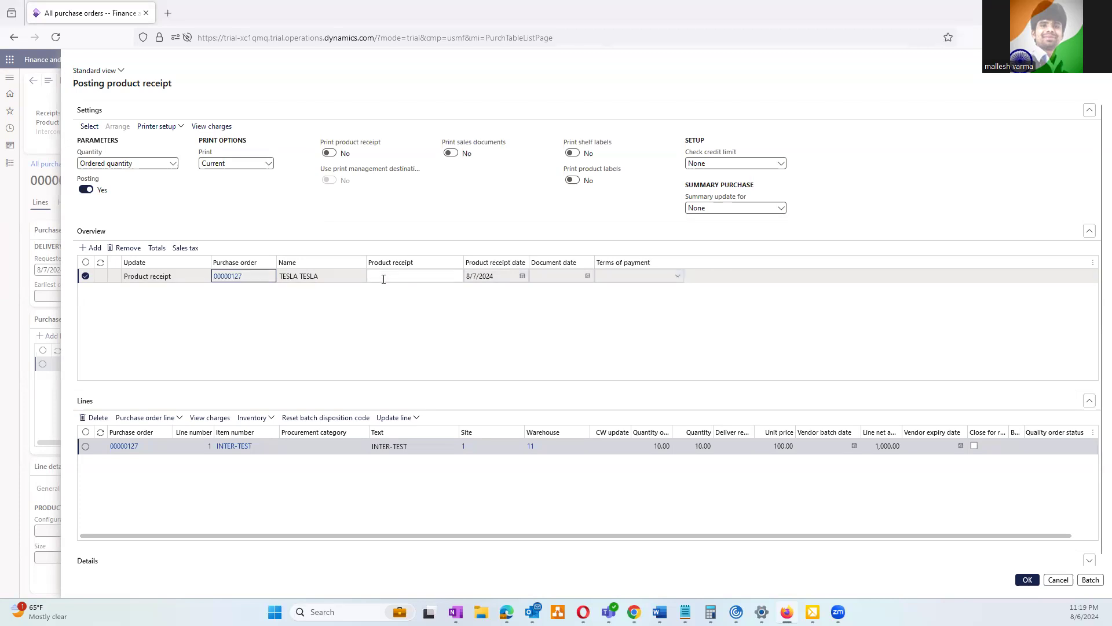
{"action": "key", "text": "ctrl+v"}
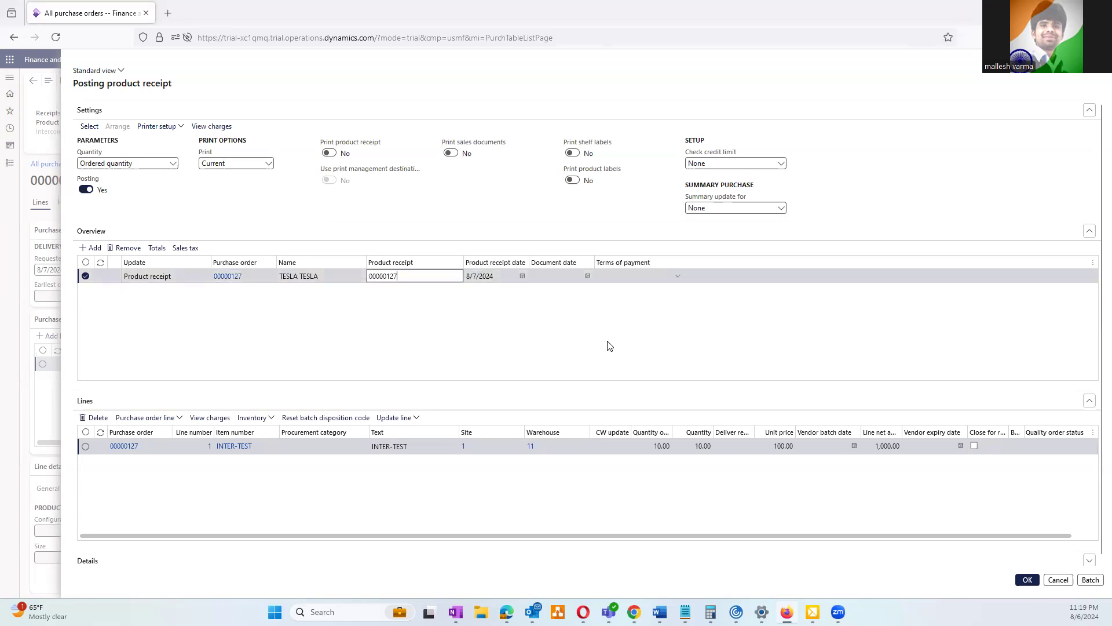
{"action": "scroll", "coordinate": [417, 399], "scroll_direction": "down", "scroll_amount": 1}
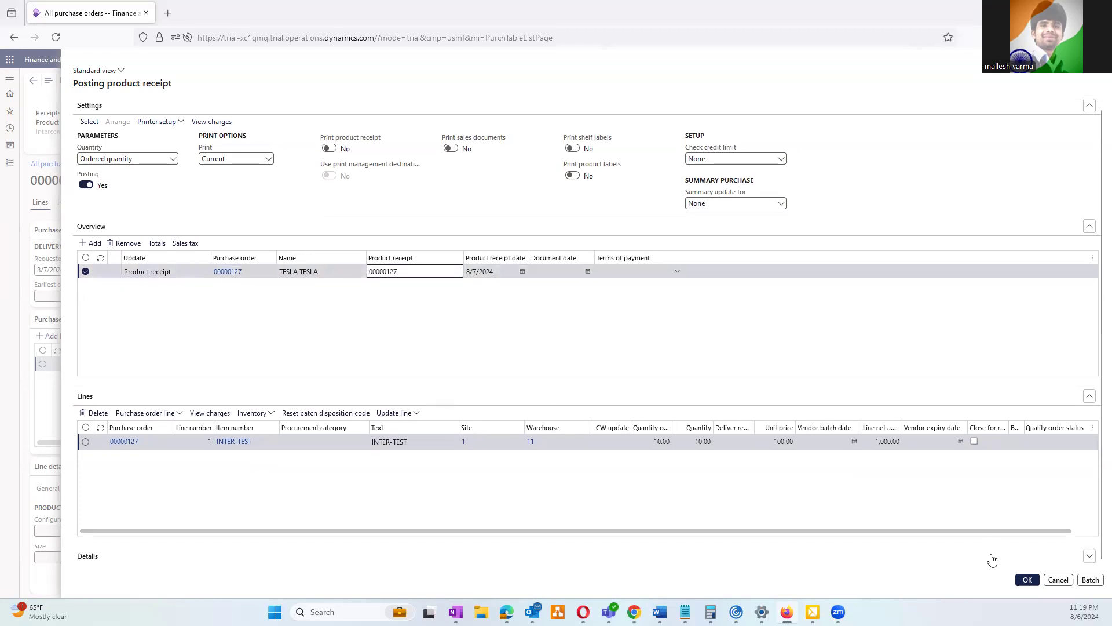
{"action": "left_click", "coordinate": [1028, 581]}
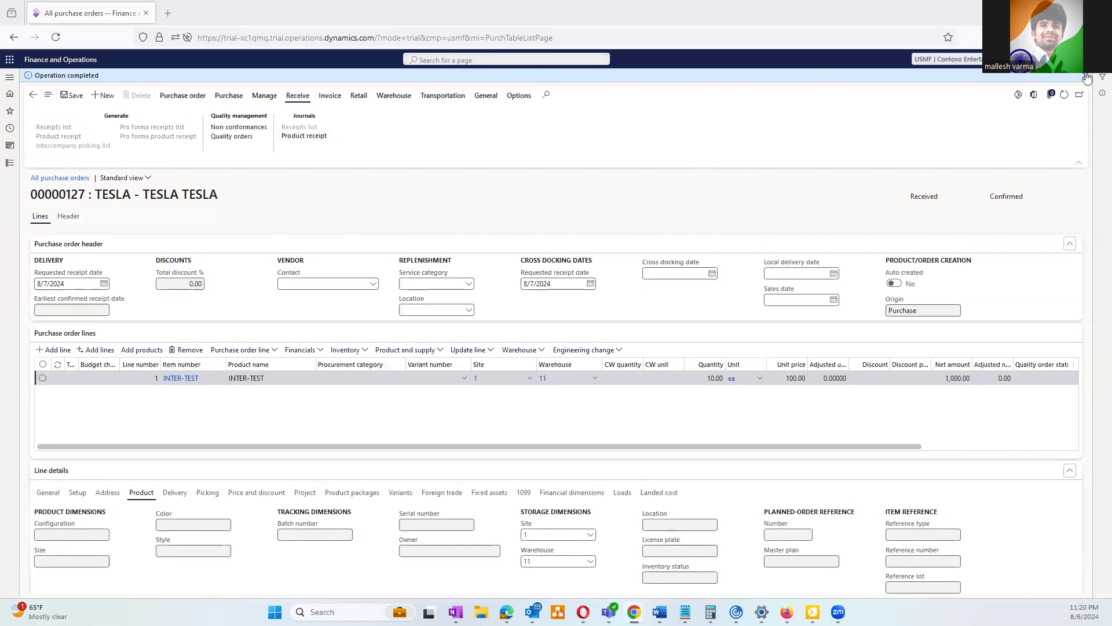
Review the original preview of the posted product receipt from its journal, and return to the purchase order.
{"action": "left_click", "coordinate": [301, 122]}
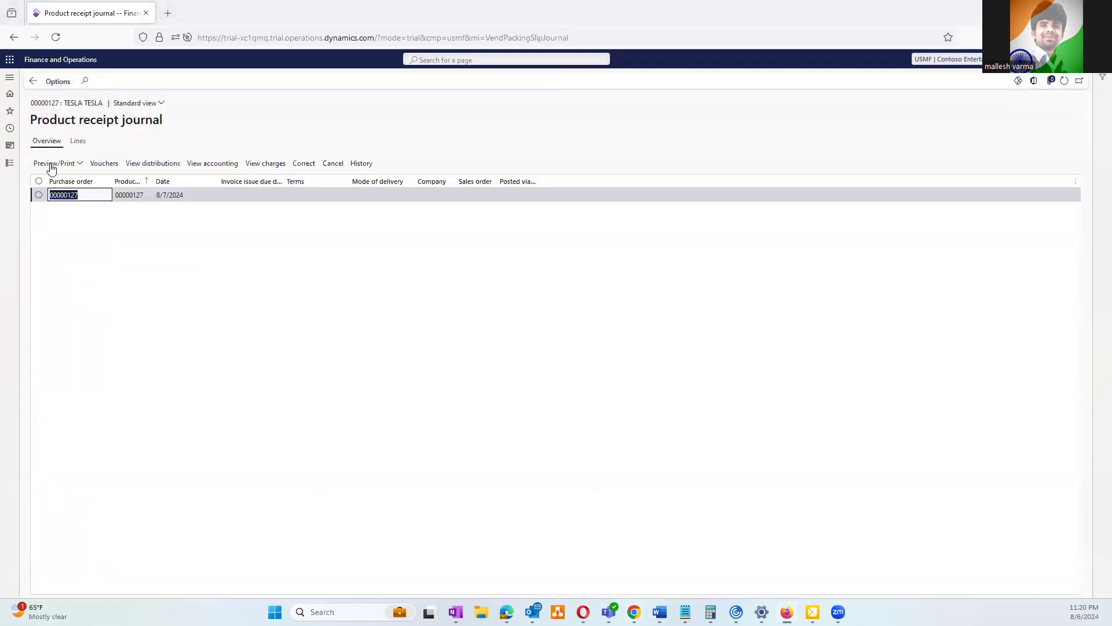
{"action": "left_click", "coordinate": [81, 164]}
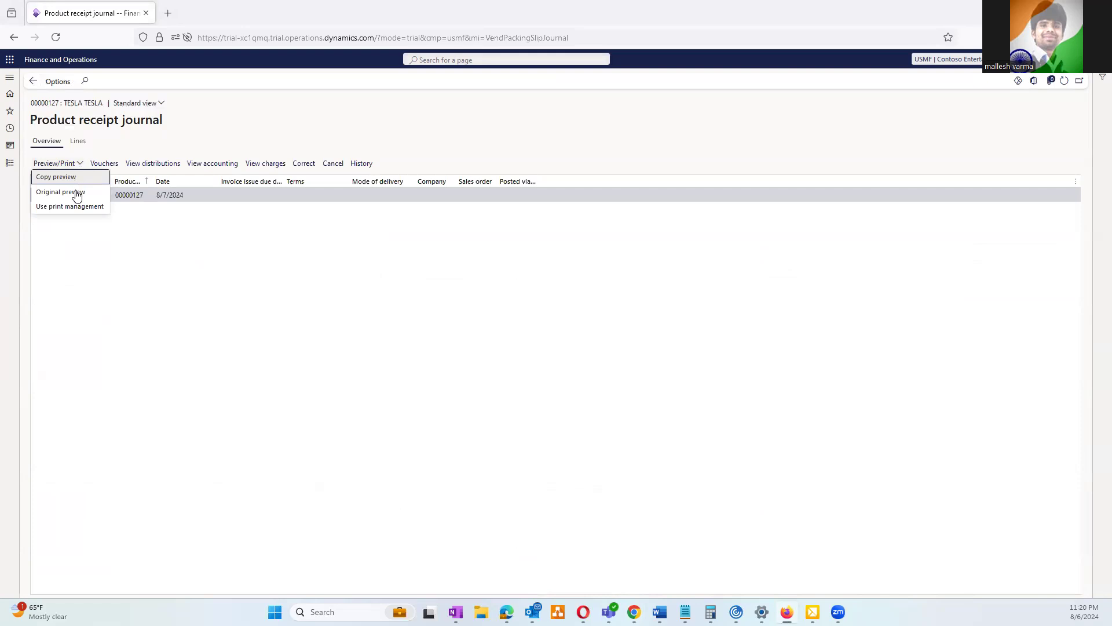
{"action": "left_click", "coordinate": [77, 195]}
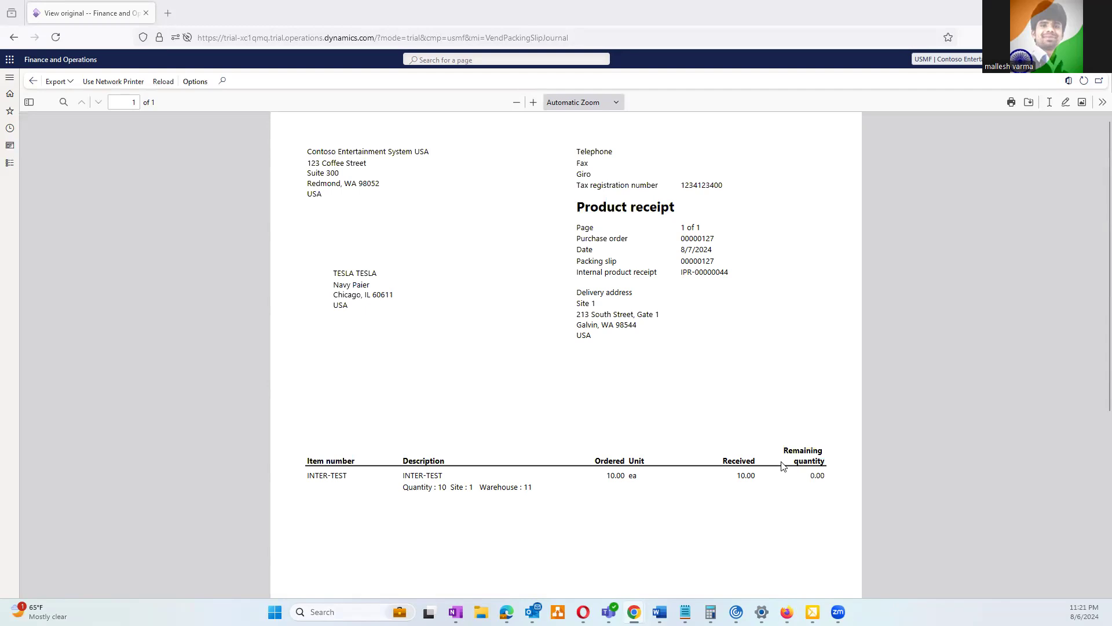
{"action": "scroll", "coordinate": [832, 493], "scroll_direction": "down", "scroll_amount": 4}
{"action": "scroll", "coordinate": [832, 493], "scroll_direction": "down", "scroll_amount": 1}
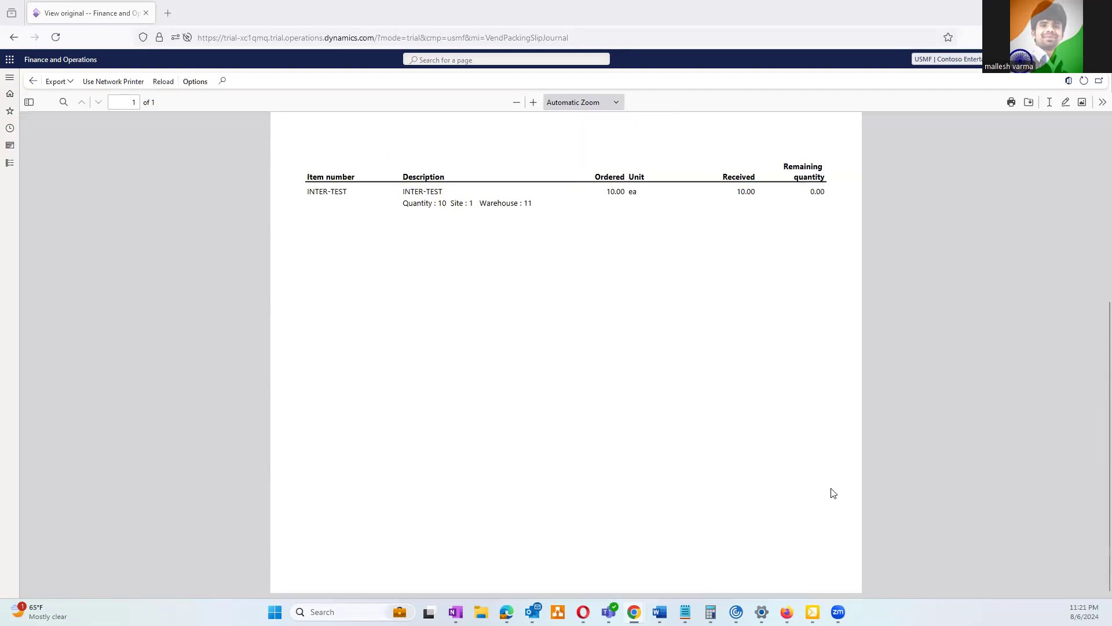
{"action": "scroll", "coordinate": [676, 415], "scroll_direction": "up", "scroll_amount": 5}
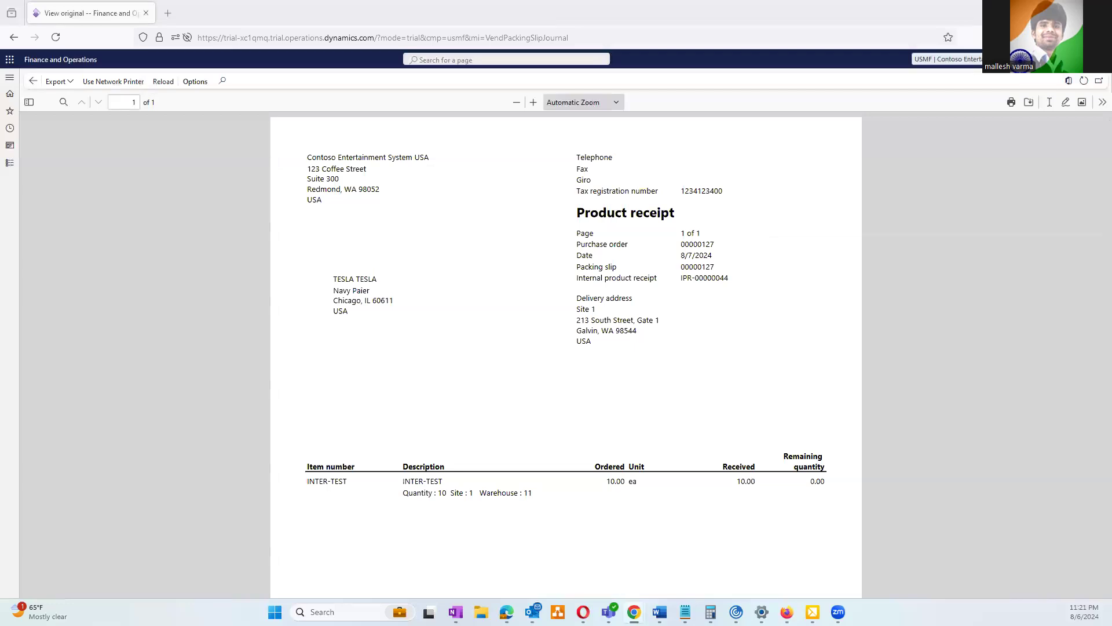
{"action": "left_click", "coordinate": [33, 81]}
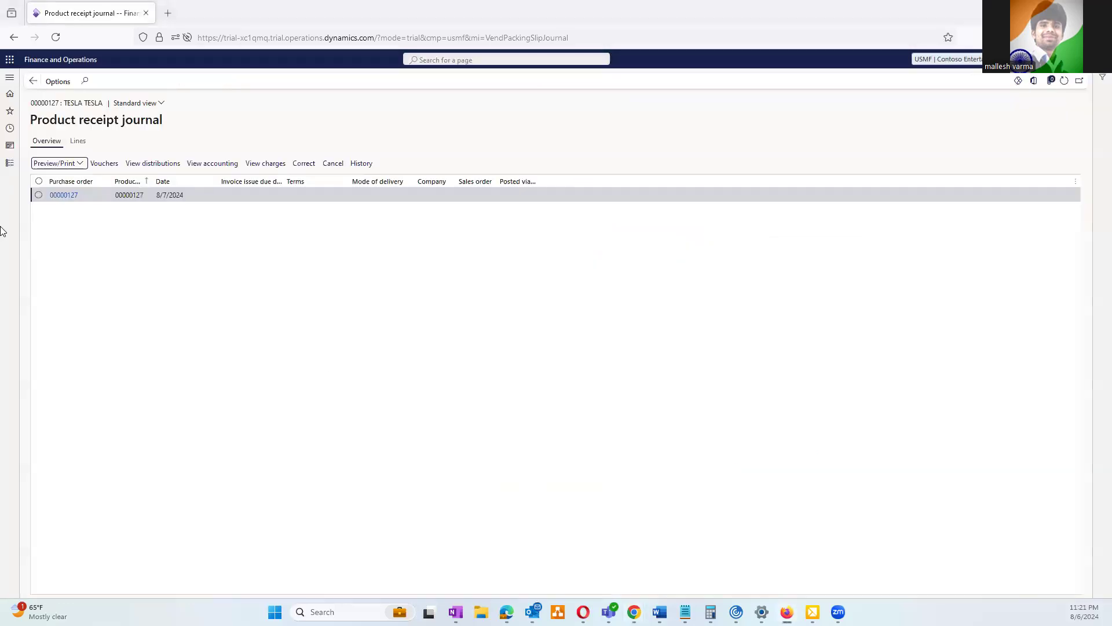
{"action": "left_click", "coordinate": [33, 81]}
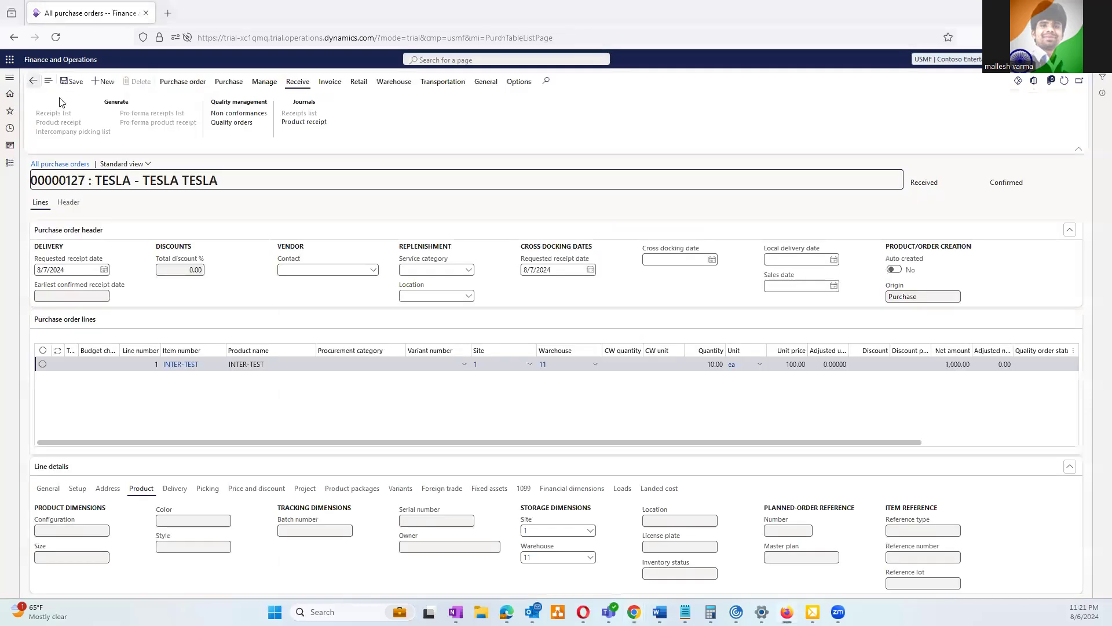
In a new vendor invoice generated from the purchase order, accept the matched product receipt and update the match status.
{"action": "left_click", "coordinate": [328, 82]}
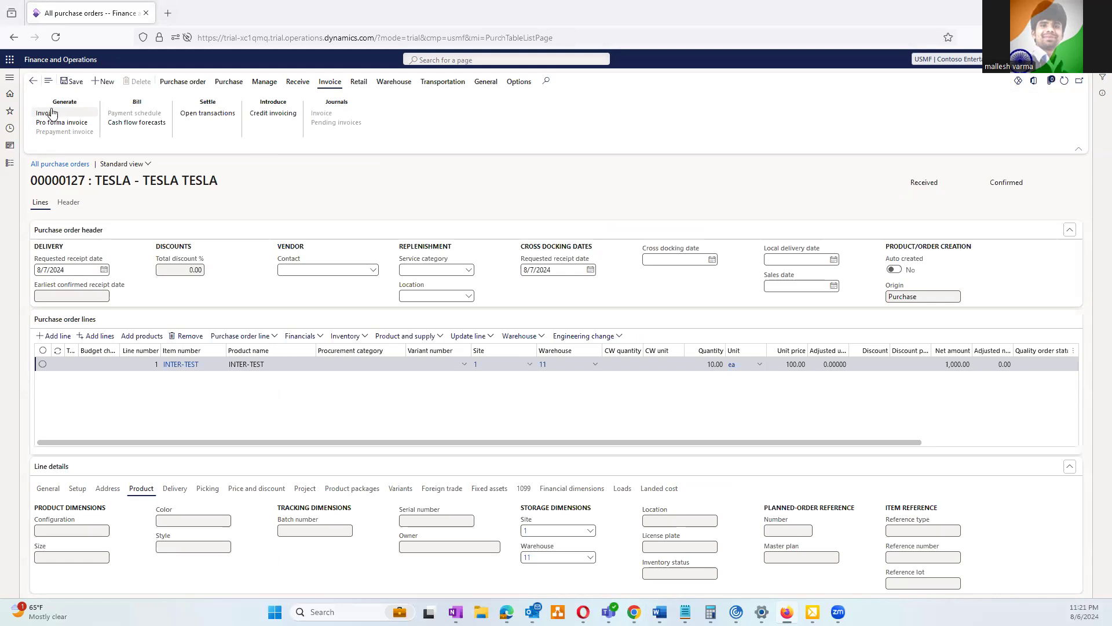
{"action": "left_click", "coordinate": [51, 114]}
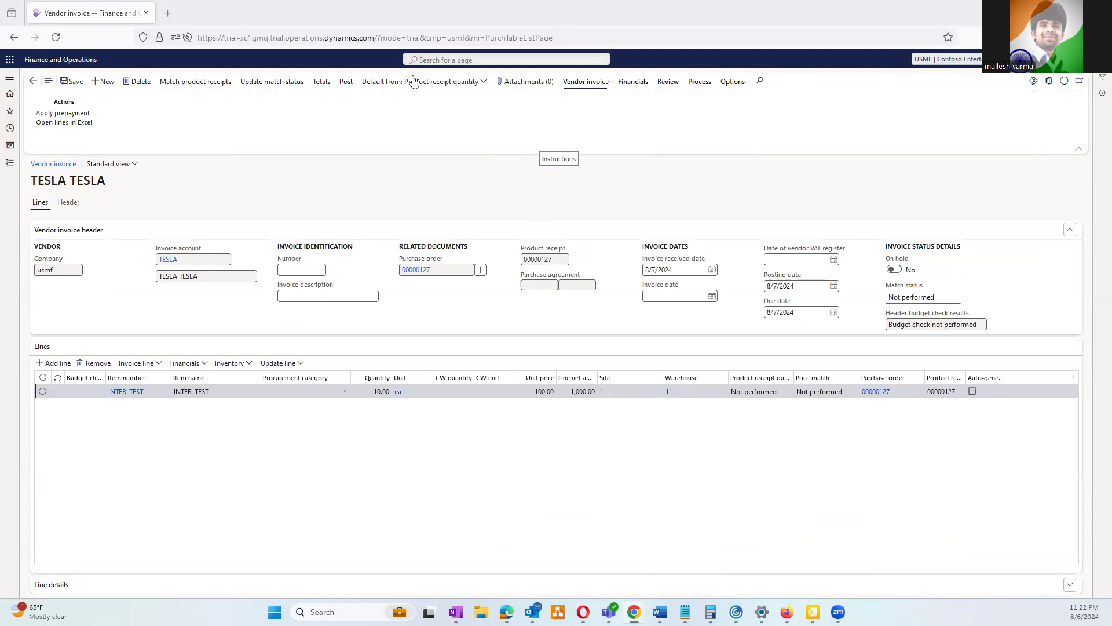
{"action": "left_click", "coordinate": [201, 87]}
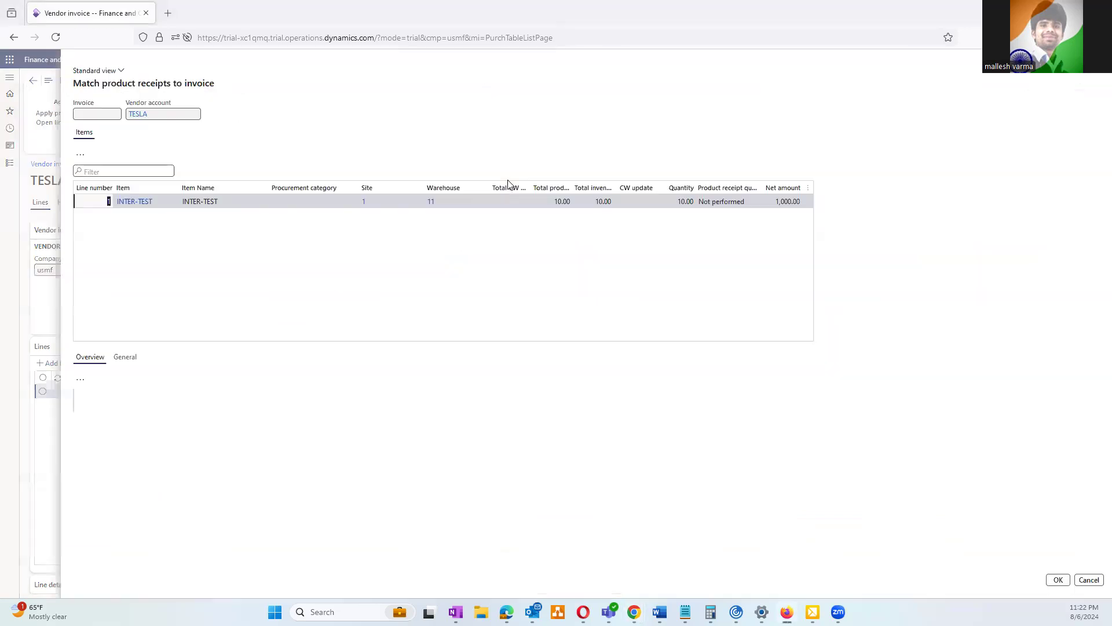
{"action": "left_click", "coordinate": [1058, 580]}
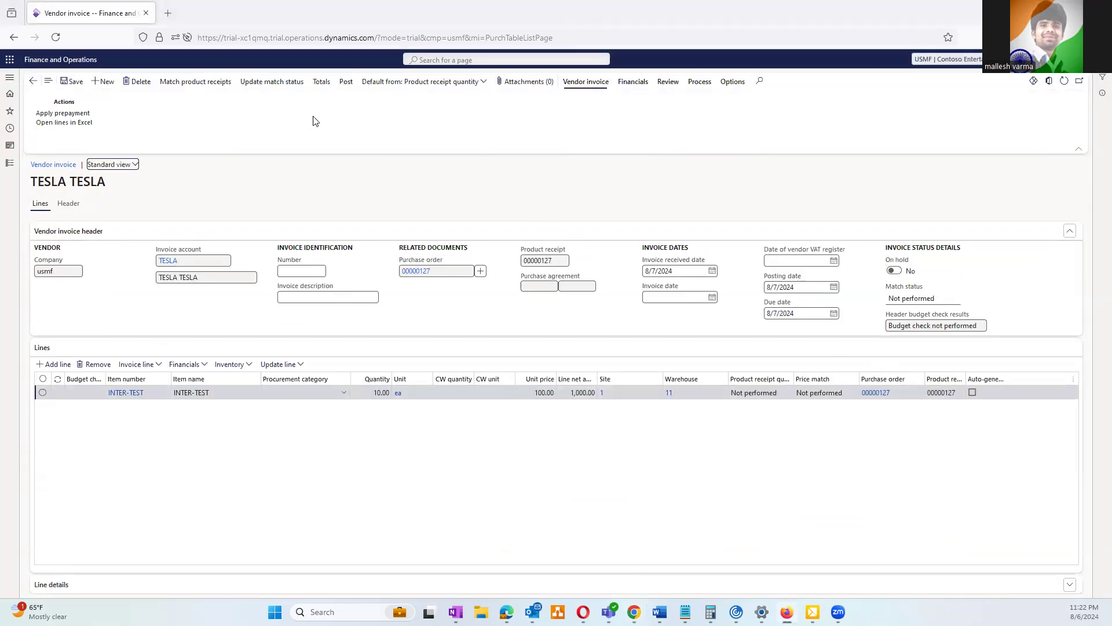
{"action": "left_click", "coordinate": [284, 86]}
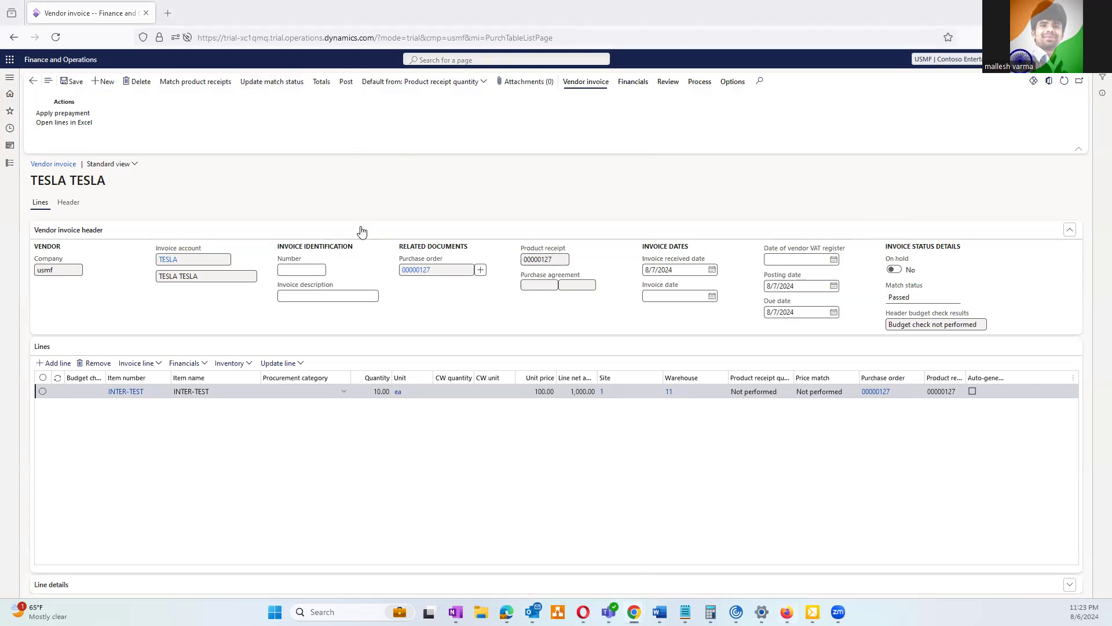
Set the invoice number to the prefix INV followed by the copied purchase order number.
{"action": "left_click", "coordinate": [297, 270]}
{"action": "type", "text": "inv"}
{"action": "key", "text": "BackSpace"}
{"action": "key", "text": "BackSpace"}
{"action": "type", "text": "INV"}
{"action": "key", "text": "ctrl+v"}
Enter TEST as the invoice description and post the vendor invoice.
{"action": "left_click", "coordinate": [303, 295]}
{"action": "type", "text": "test"}
{"action": "key", "text": "BackSpace"}
{"action": "key", "text": "BackSpace"}
{"action": "key", "text": "BackSpace"}
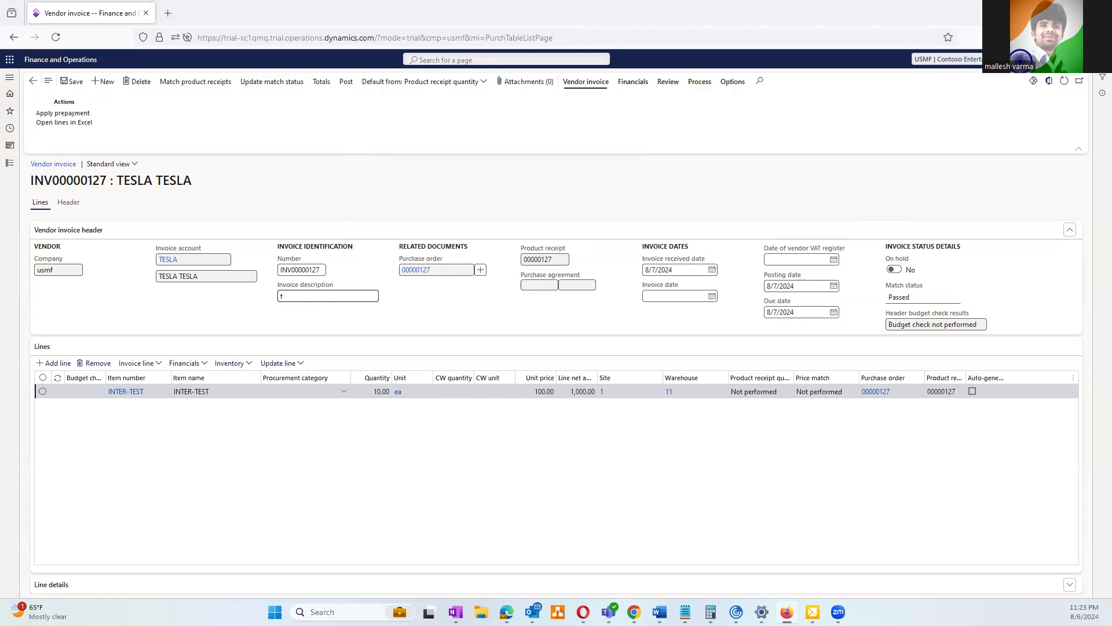
{"action": "type", "text": "TYEST"}
{"action": "key", "text": "BackSpace"}
{"action": "key", "text": "BackSpace"}
{"action": "key", "text": "BackSpace"}
{"action": "key", "text": "BackSpace"}
{"action": "type", "text": "EST"}
{"action": "left_click", "coordinate": [347, 78]}
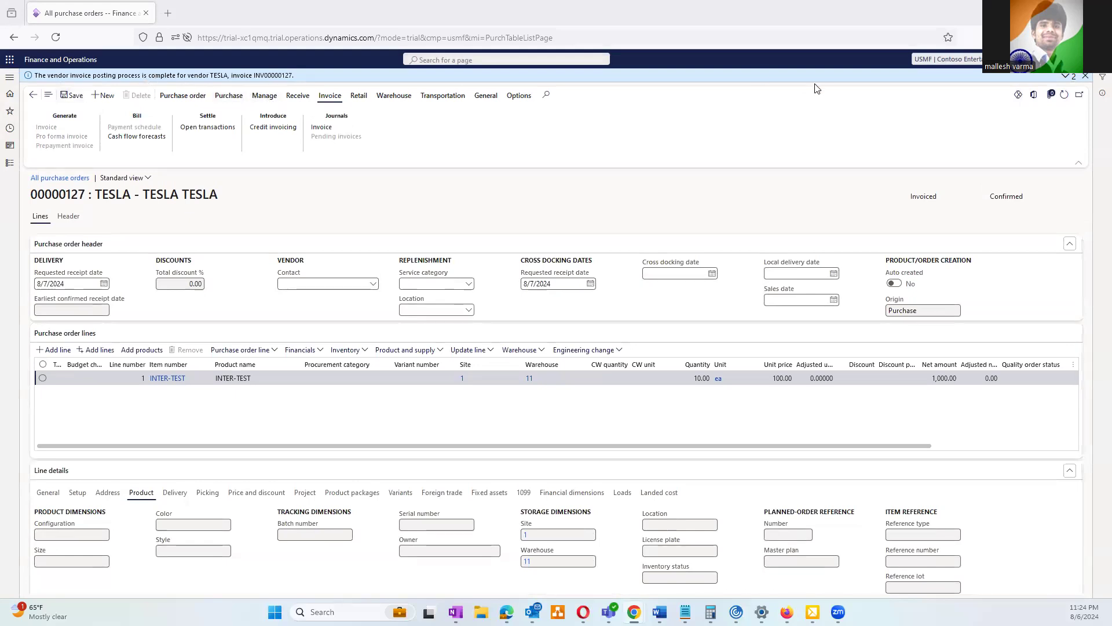
Dismiss the posting notification and open the purchase order's invoice journal.
{"action": "left_click", "coordinate": [1086, 78]}
{"action": "left_click", "coordinate": [323, 114]}
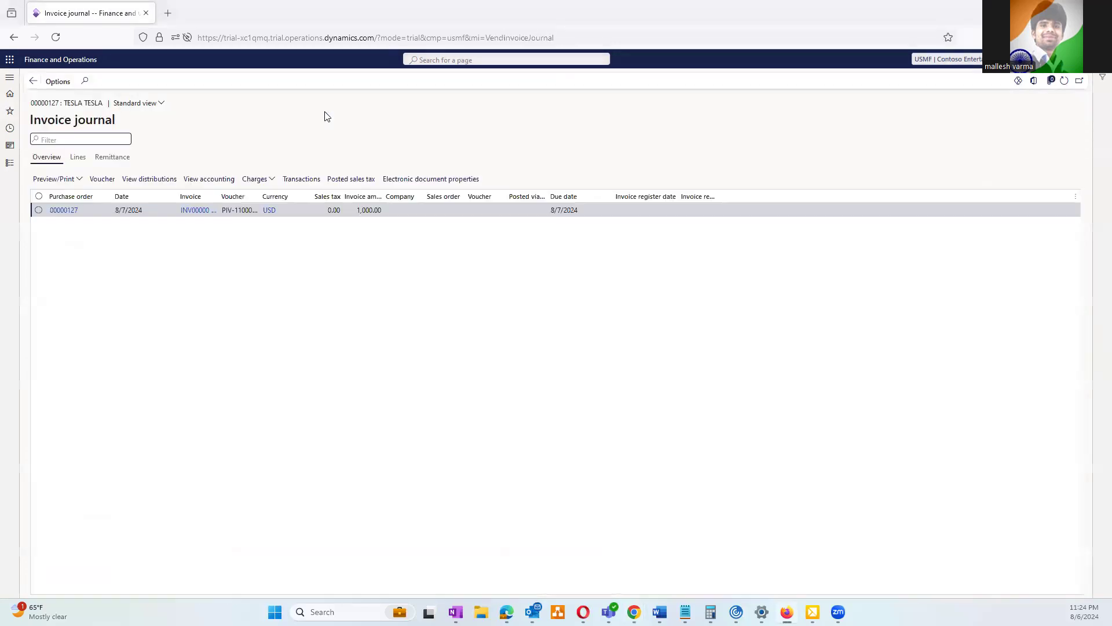
Review the original preview of the posted vendor invoice from the invoice journal and return to the purchase order.
{"action": "left_click", "coordinate": [77, 181]}
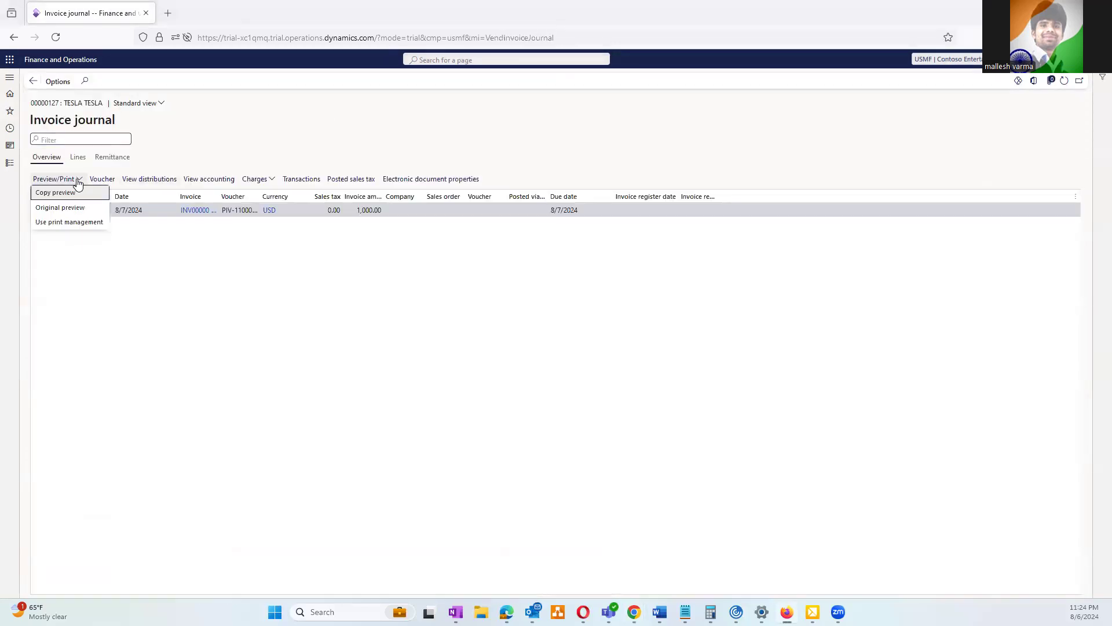
{"action": "left_click", "coordinate": [68, 208]}
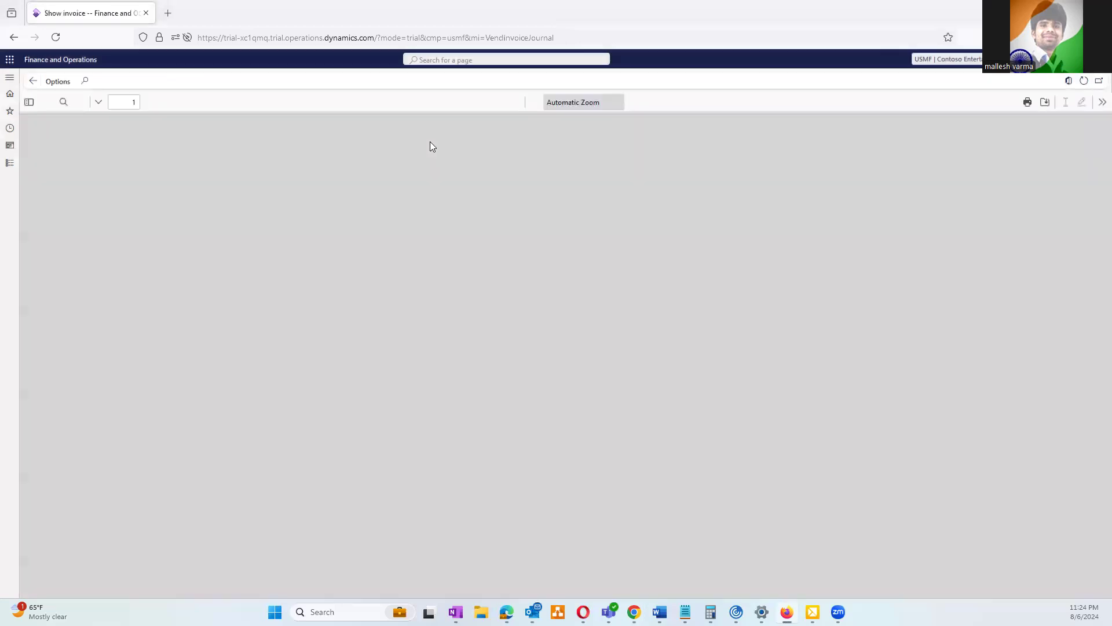
{"action": "scroll", "coordinate": [487, 406], "scroll_direction": "down", "scroll_amount": 4}
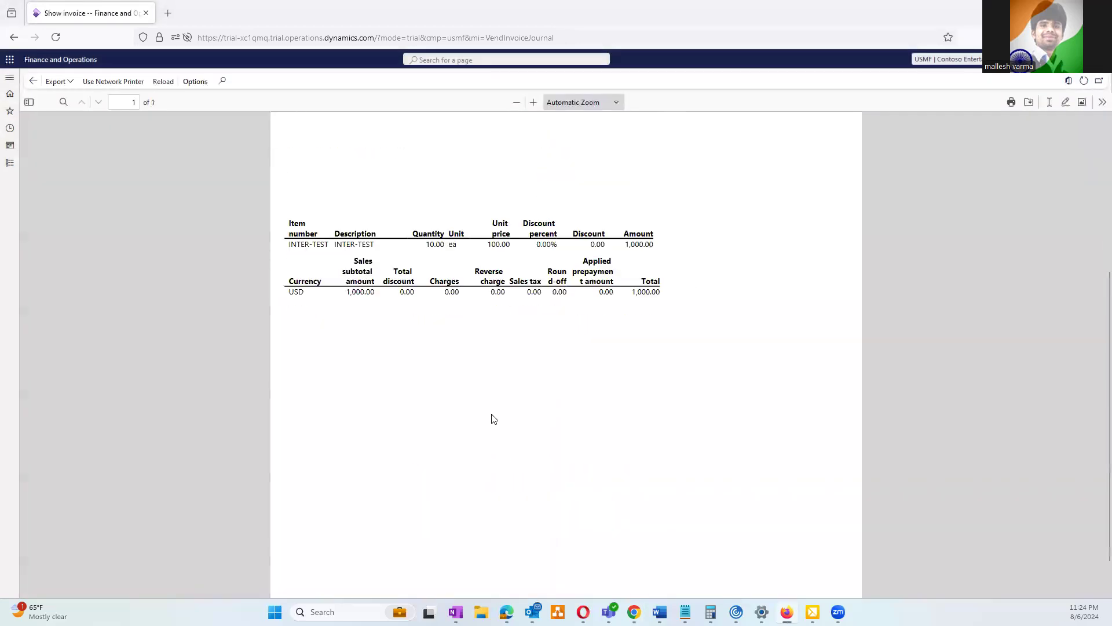
{"action": "scroll", "coordinate": [452, 348], "scroll_direction": "up", "scroll_amount": 5}
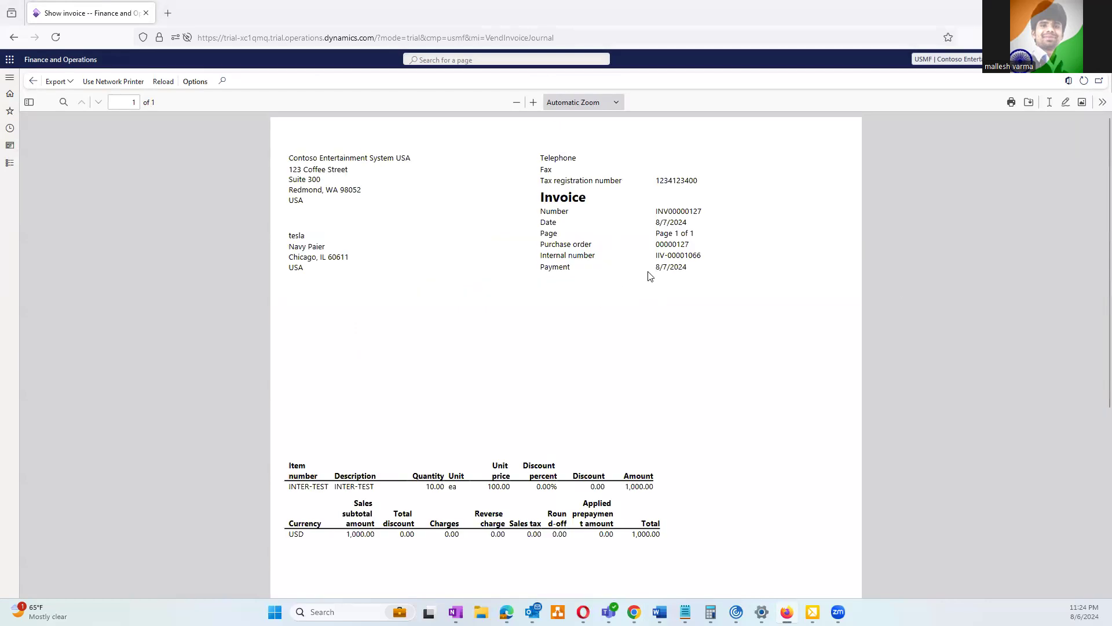
{"action": "left_click", "coordinate": [34, 83]}
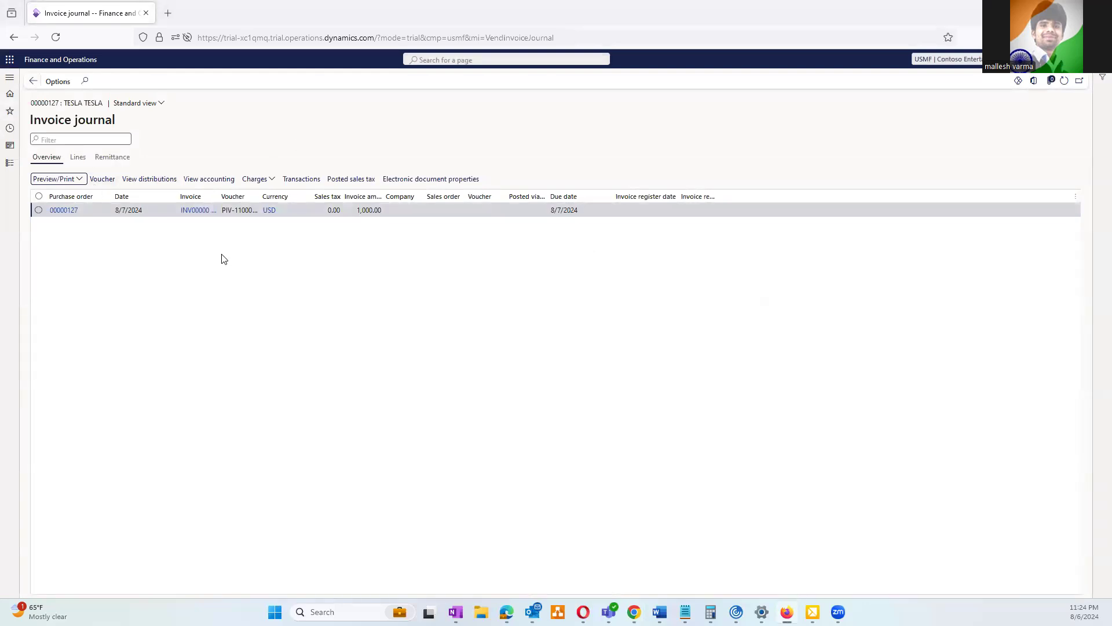
{"action": "left_click", "coordinate": [33, 81]}
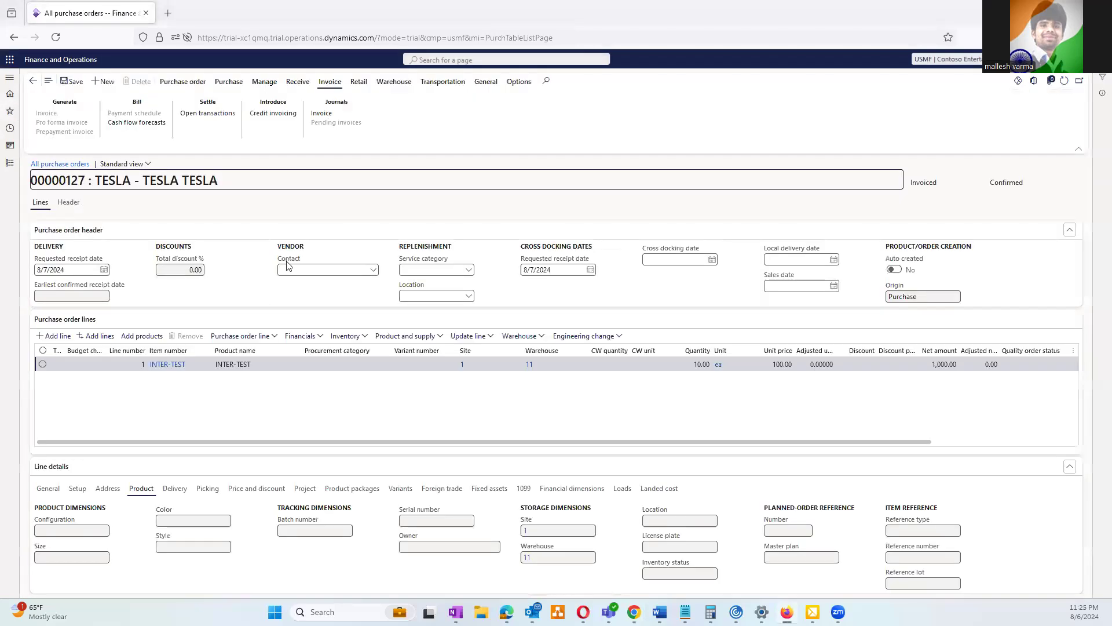